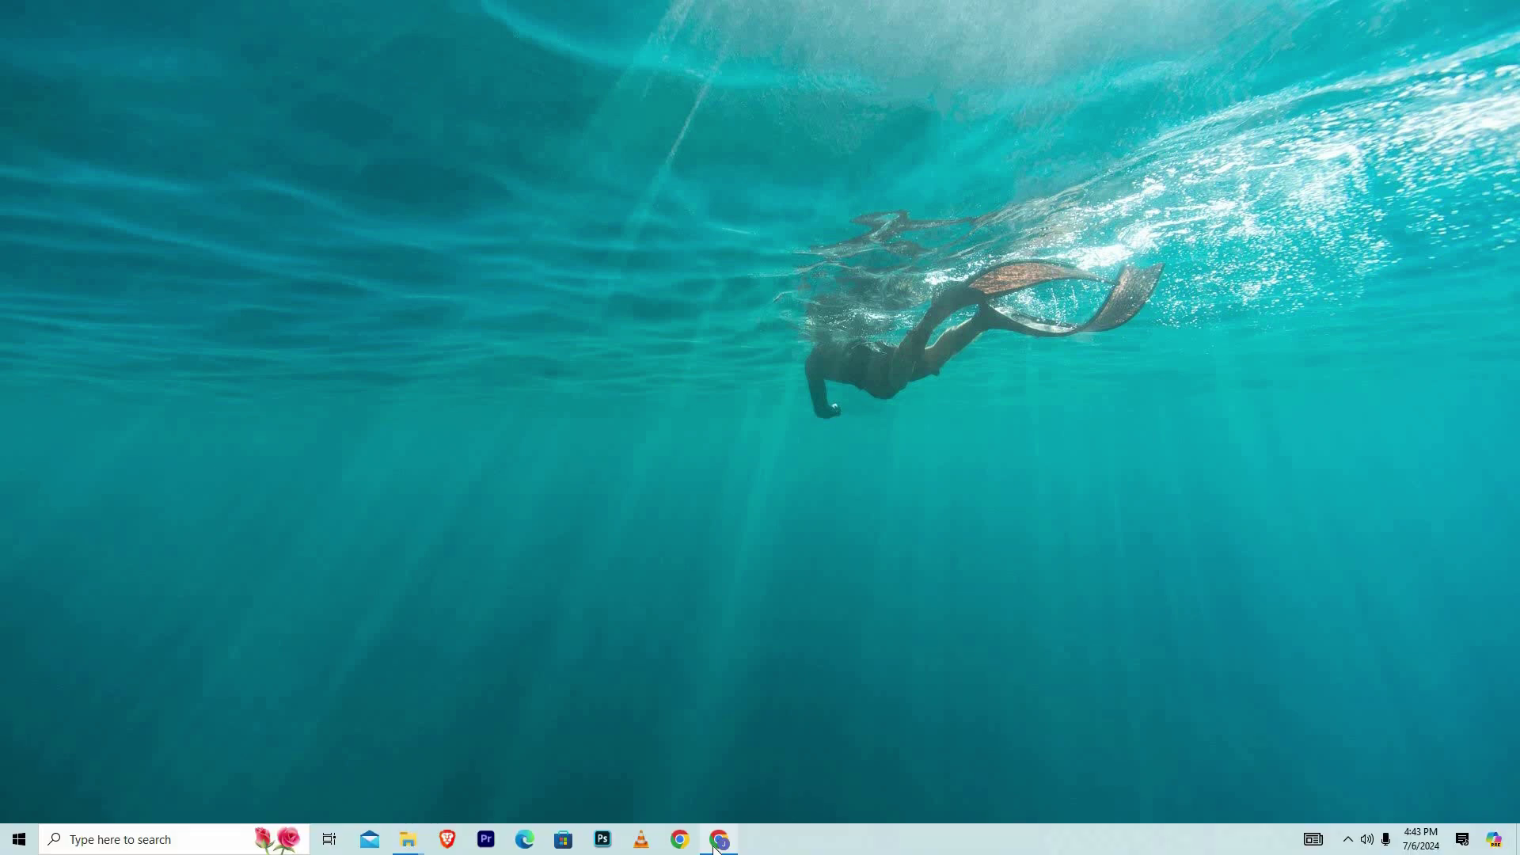
Bring up WhatsApp Web and request deletion of the h.kdesigns.ke chat with Ctrl+Alt+Backspace.
left_click(719, 840)
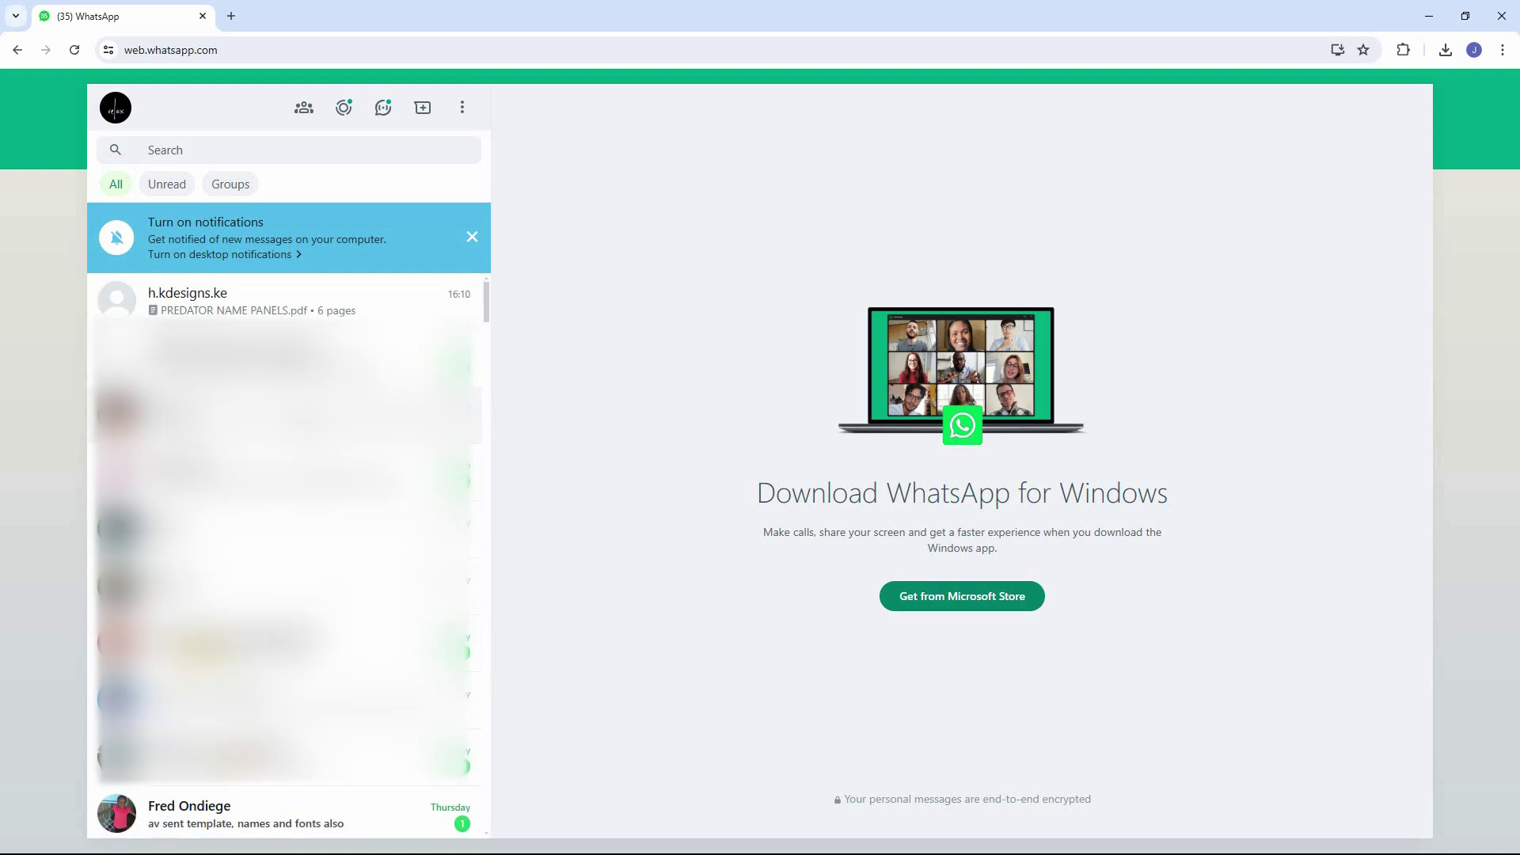
mouse_move(288, 301)
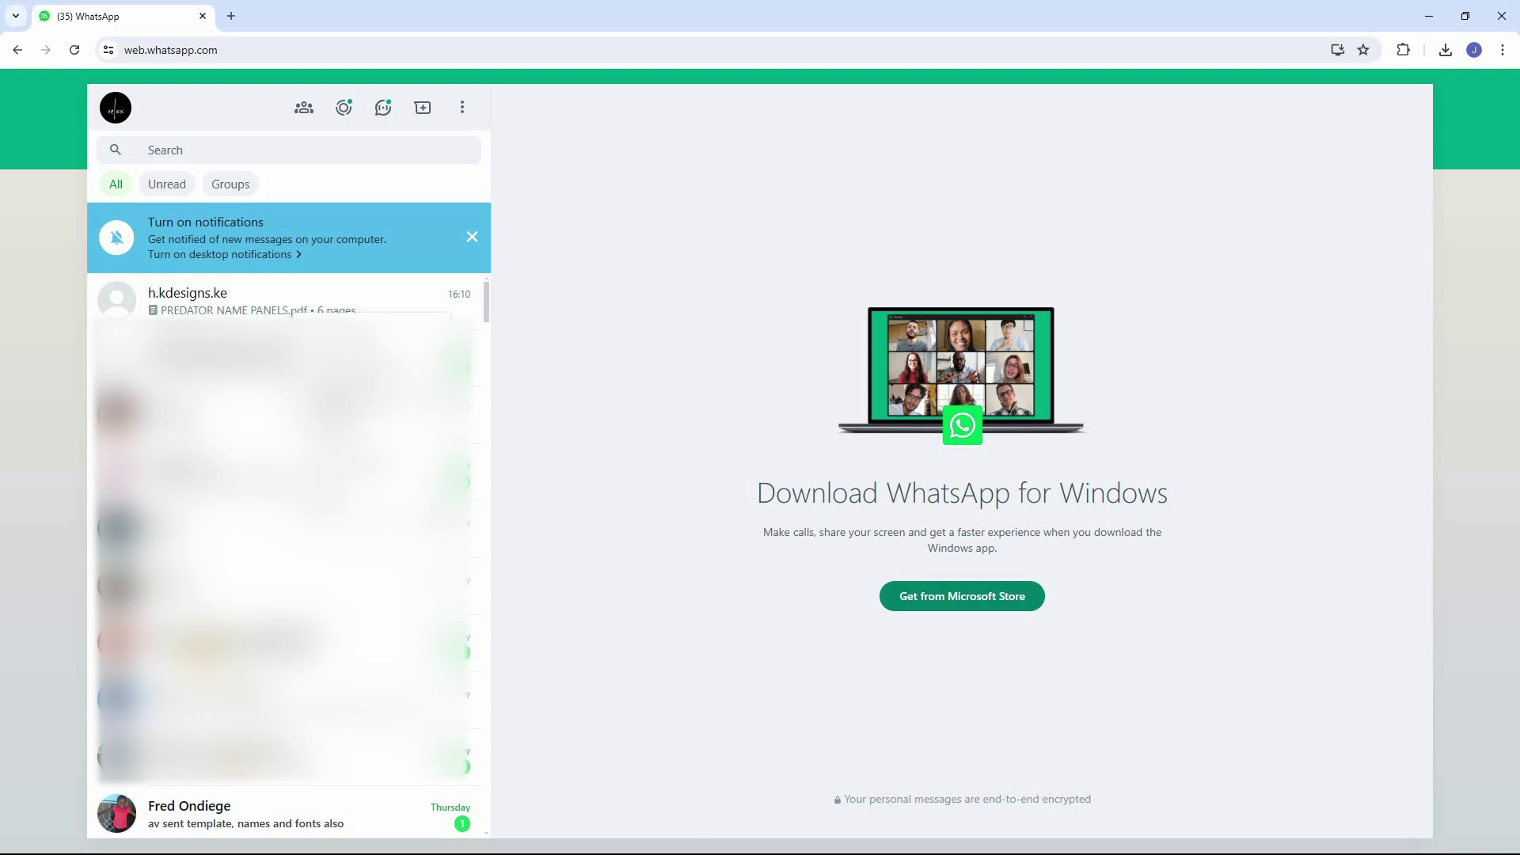
key("ctrl+alt+BackSpace")
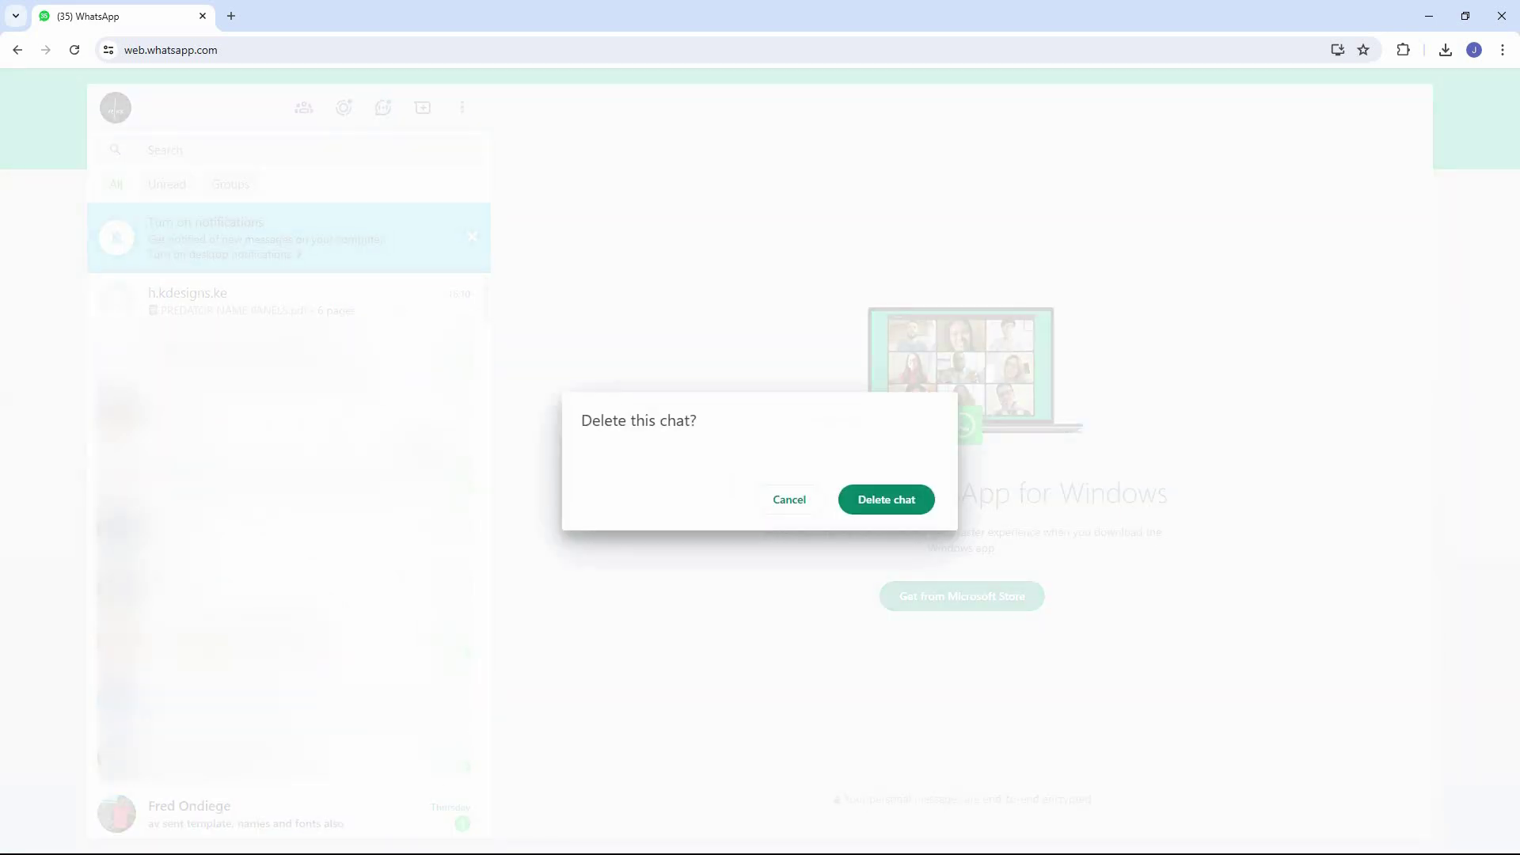
Cancel the first prompt, then choose Delete chat from the open h.kdesigns.ke chat's menu.
left_click(882, 504)
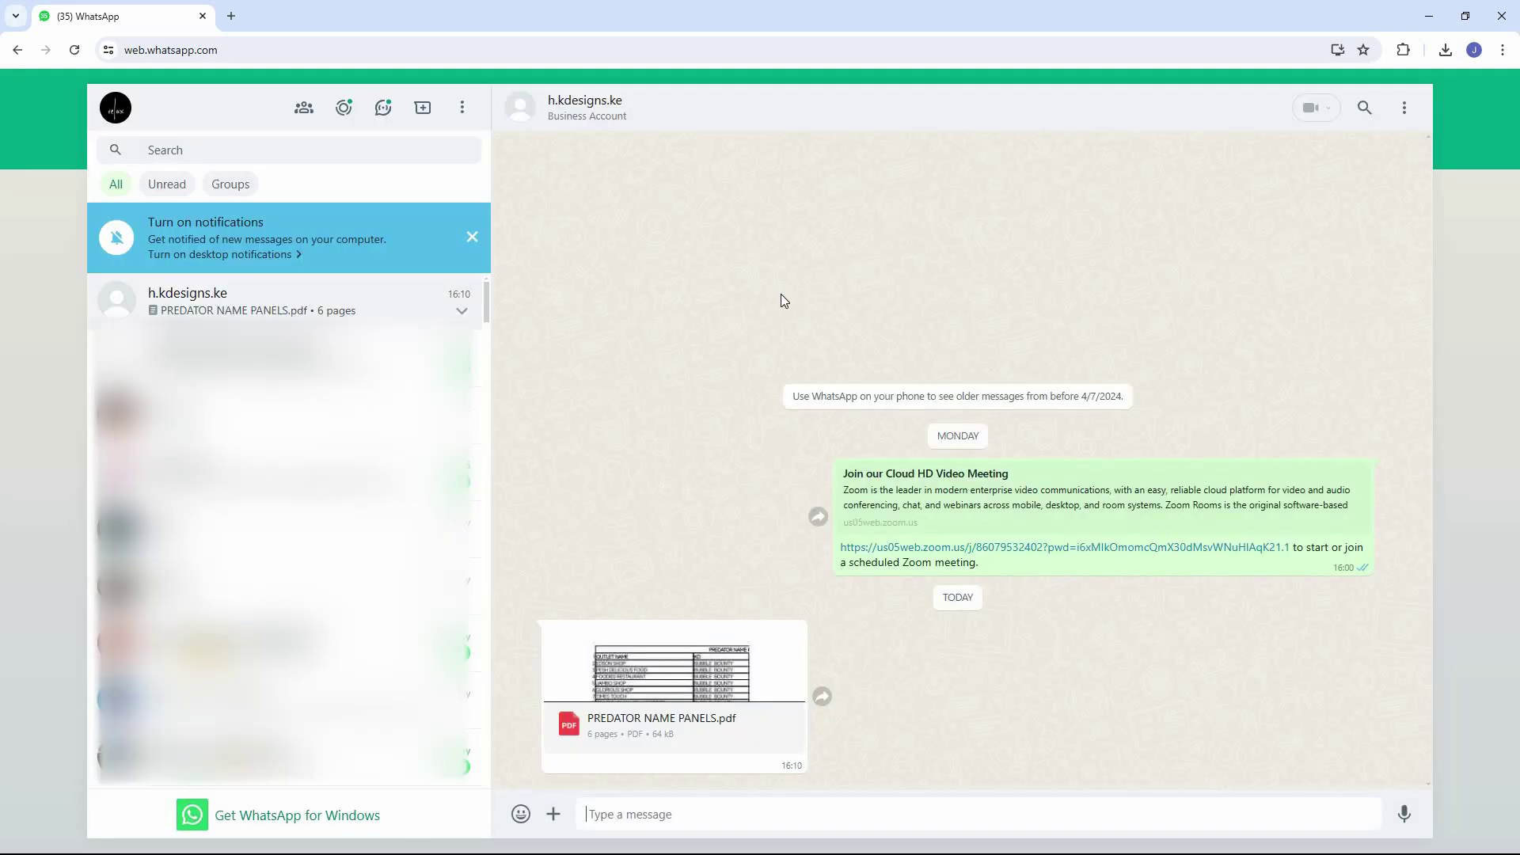
left_click(1404, 111)
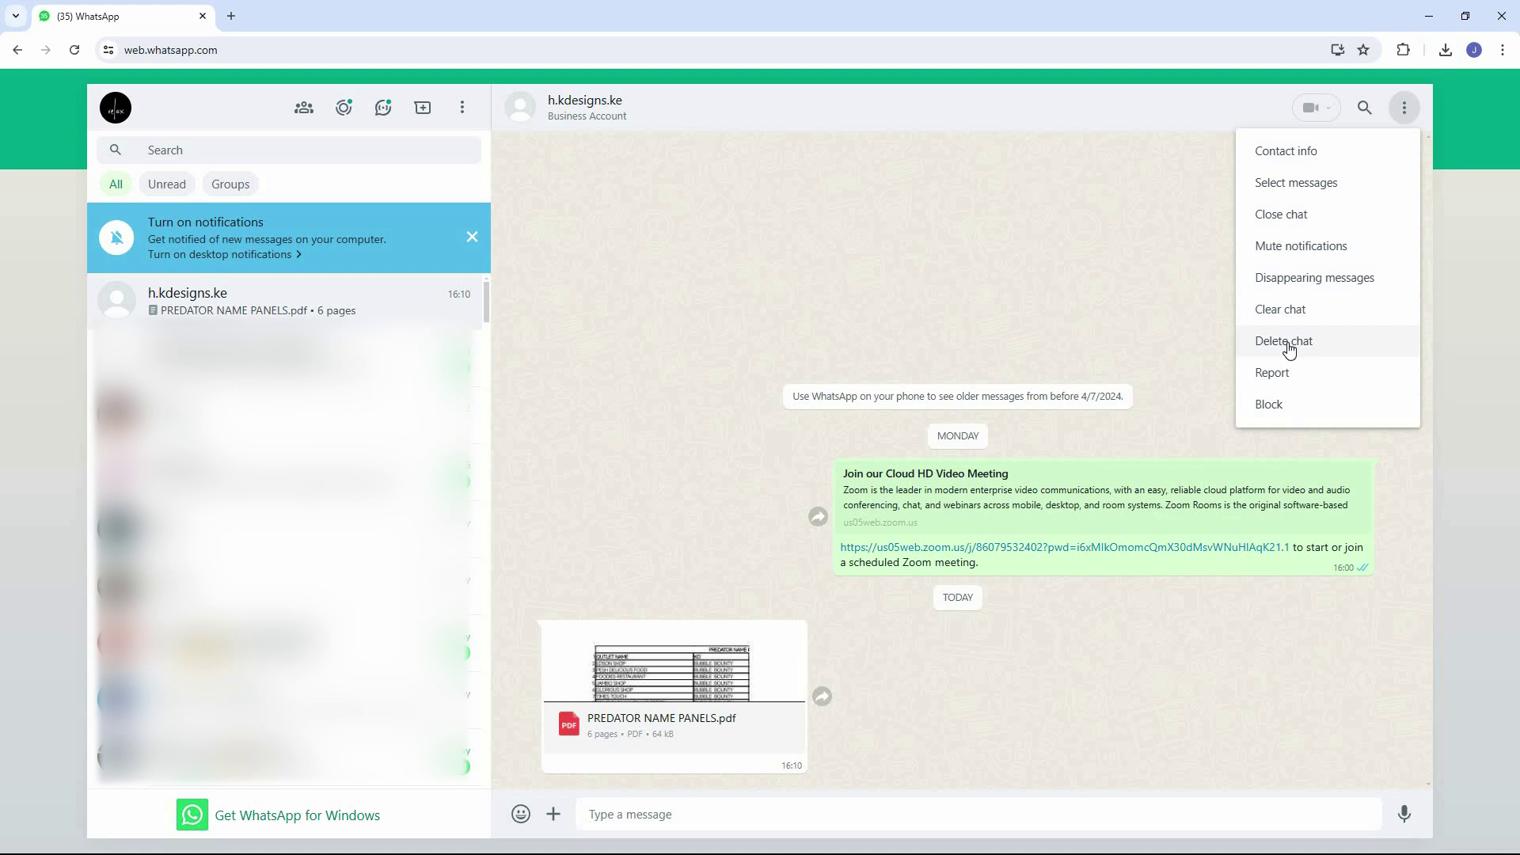
left_click(1287, 345)
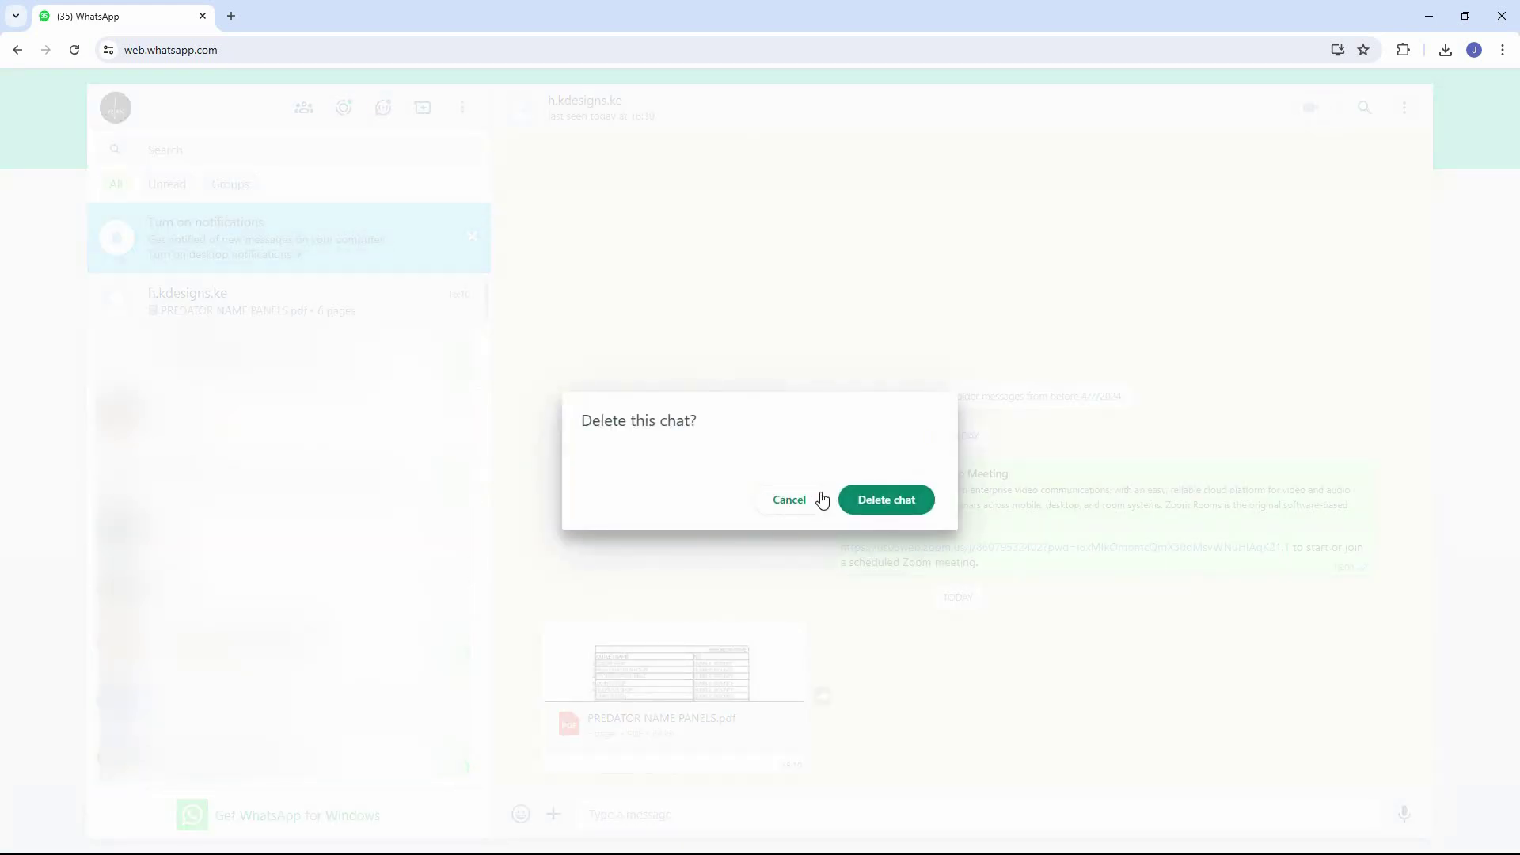
left_click(896, 499)
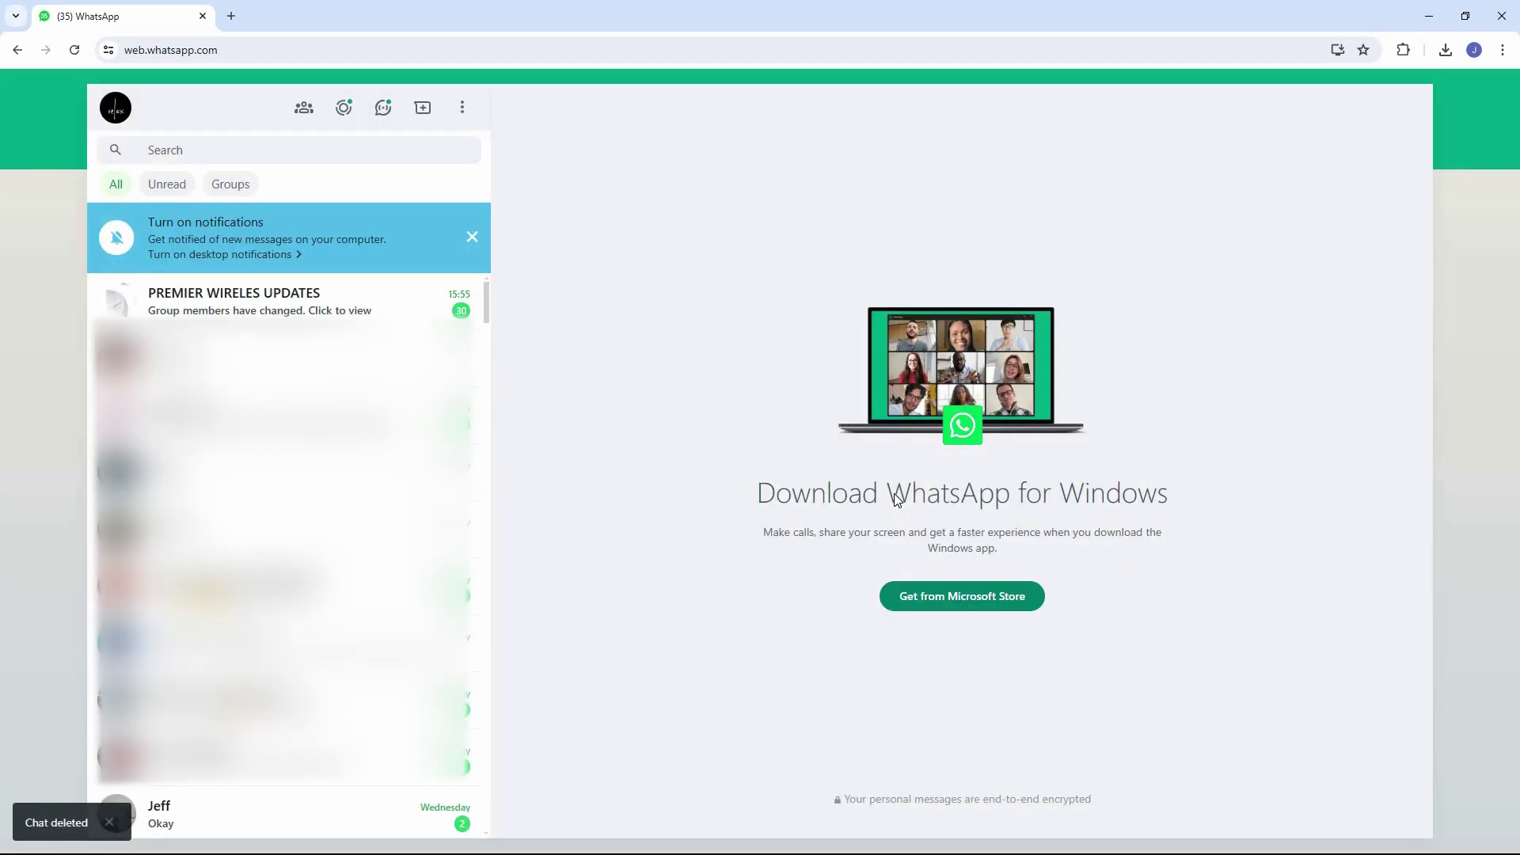